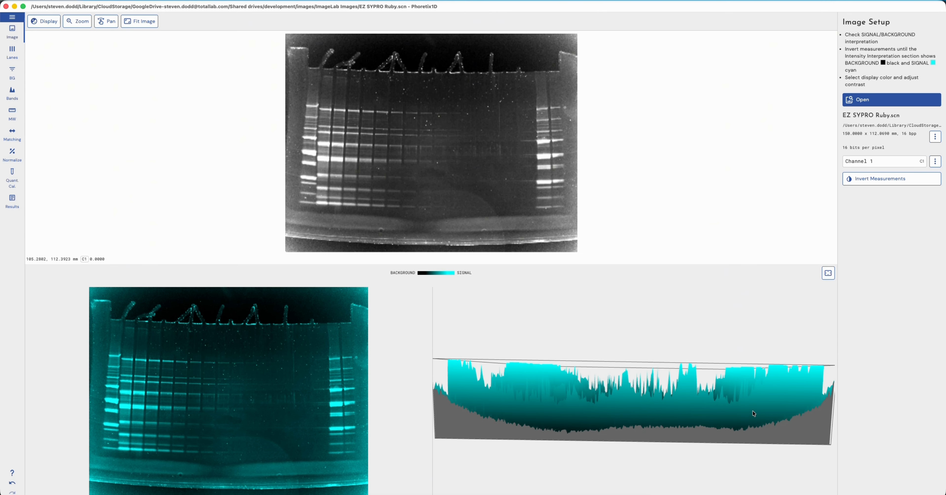
Open the background definition stage and add lanes 2 to 6 to the displayed lane profiles alongside lane 1
{"action": "left_click", "coordinate": [14, 81]}
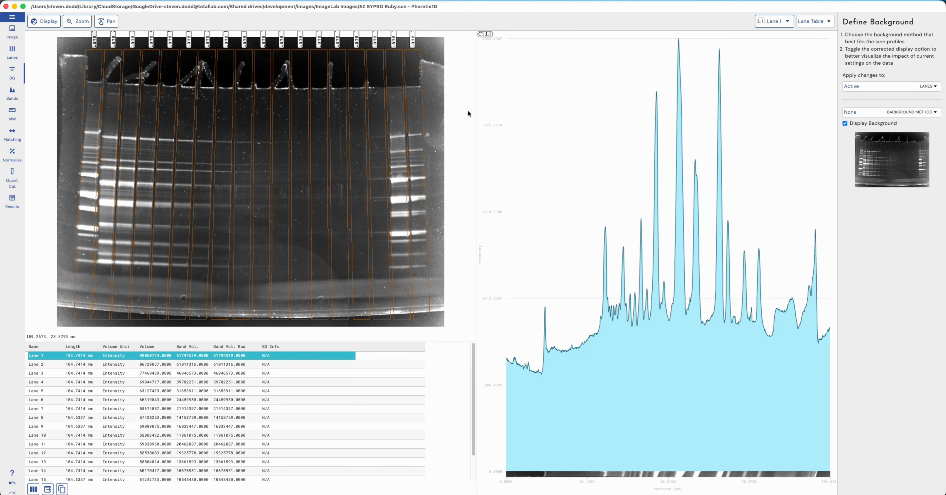
{"action": "left_click", "coordinate": [788, 22]}
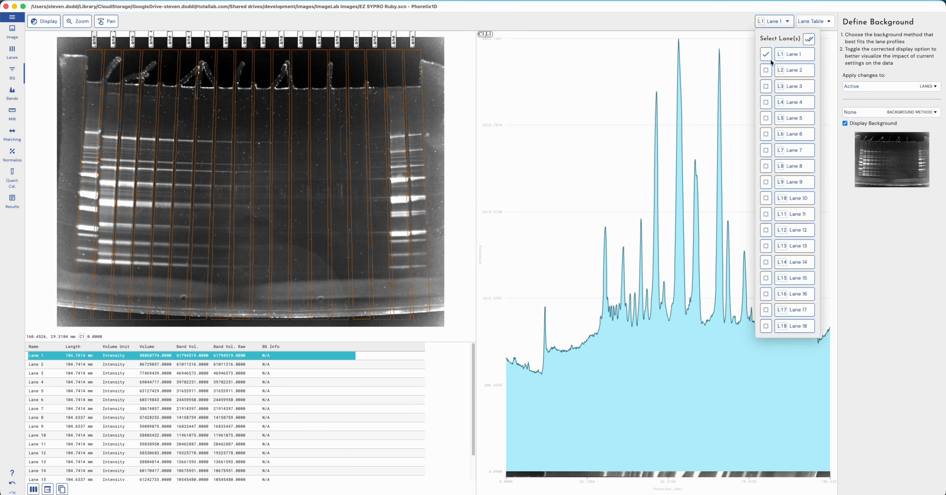
{"action": "left_click", "coordinate": [766, 70]}
{"action": "left_click", "coordinate": [766, 86]}
{"action": "left_click", "coordinate": [766, 102]}
{"action": "left_click", "coordinate": [766, 118]}
{"action": "left_click", "coordinate": [766, 134]}
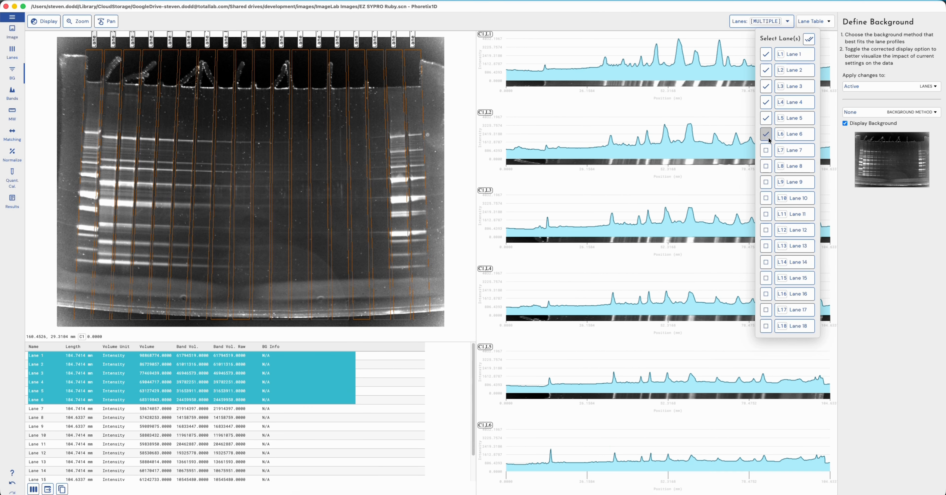
{"action": "left_click", "coordinate": [883, 240]}
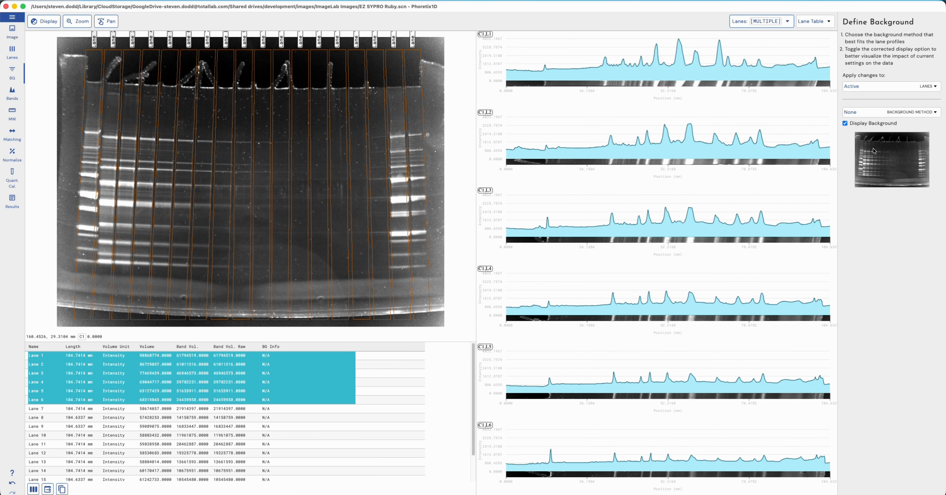
Set the background method to Rolling Ball, applying changes to the active lanes only
{"action": "left_click", "coordinate": [895, 114]}
{"action": "left_click", "coordinate": [880, 128]}
{"action": "left_click", "coordinate": [933, 87]}
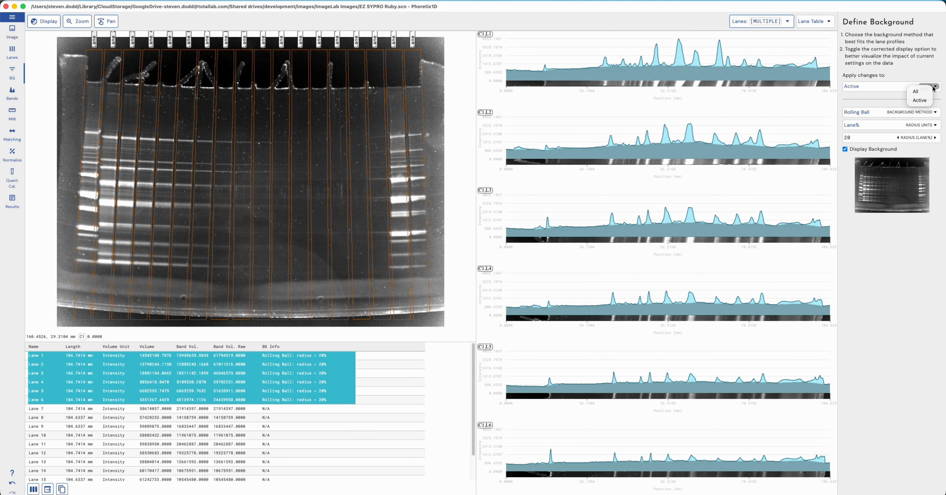
{"action": "left_click", "coordinate": [920, 100]}
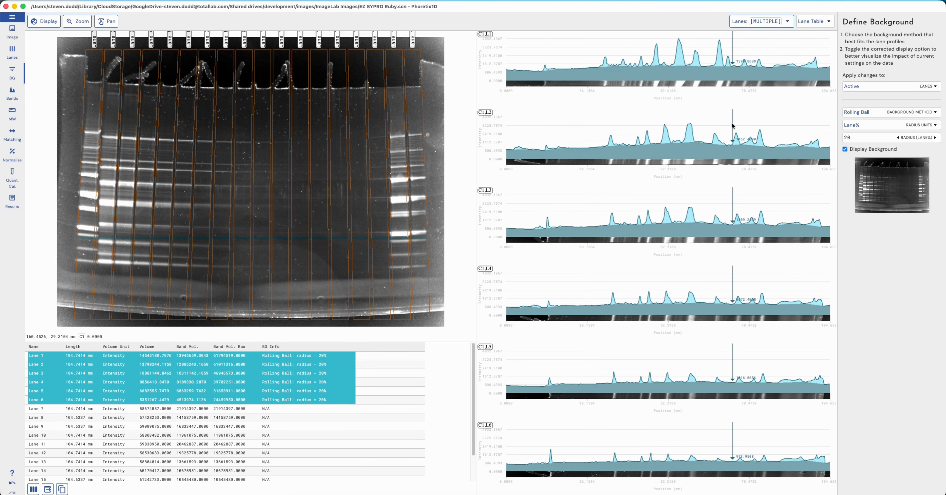
Change the lane selection so that only lanes 2 and 14 are displayed
{"action": "left_click", "coordinate": [787, 21]}
{"action": "left_click", "coordinate": [787, 21]}
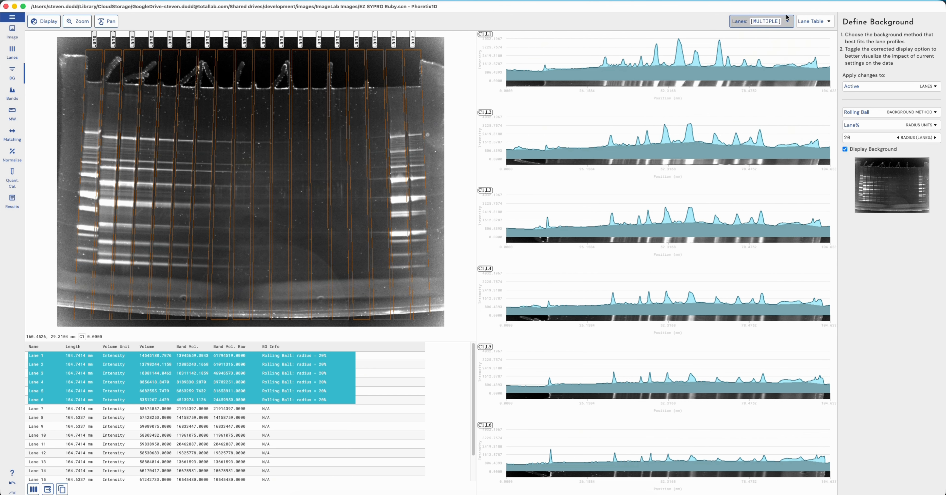
{"action": "left_click", "coordinate": [779, 22]}
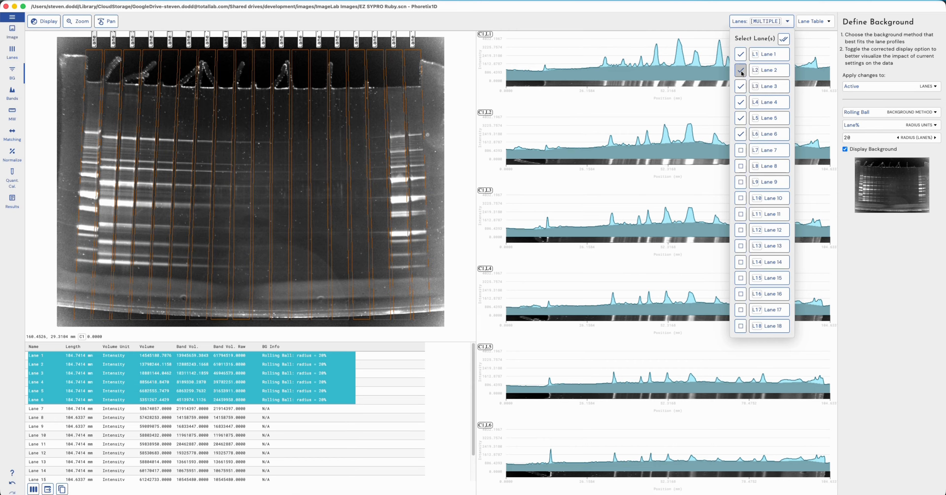
{"action": "left_click", "coordinate": [741, 54]}
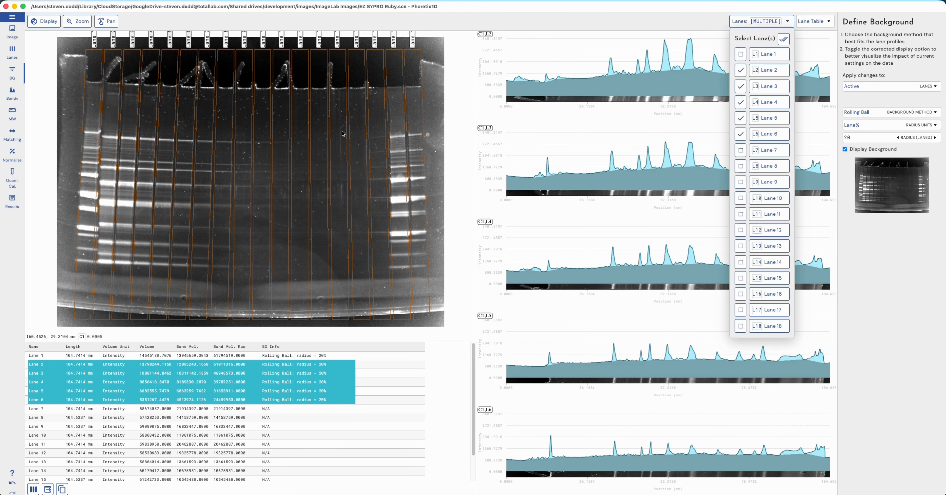
{"action": "left_click", "coordinate": [741, 262]}
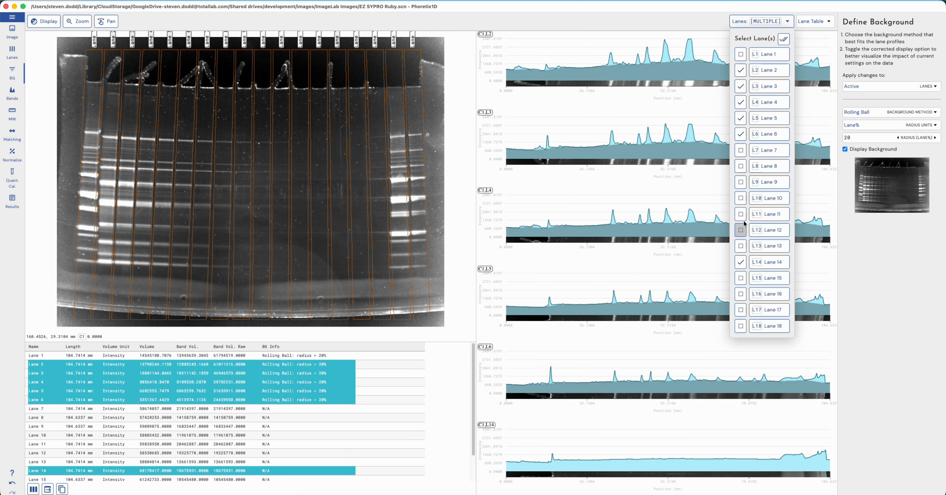
{"action": "left_click", "coordinate": [740, 134]}
{"action": "left_click", "coordinate": [740, 118]}
{"action": "left_click", "coordinate": [737, 105]}
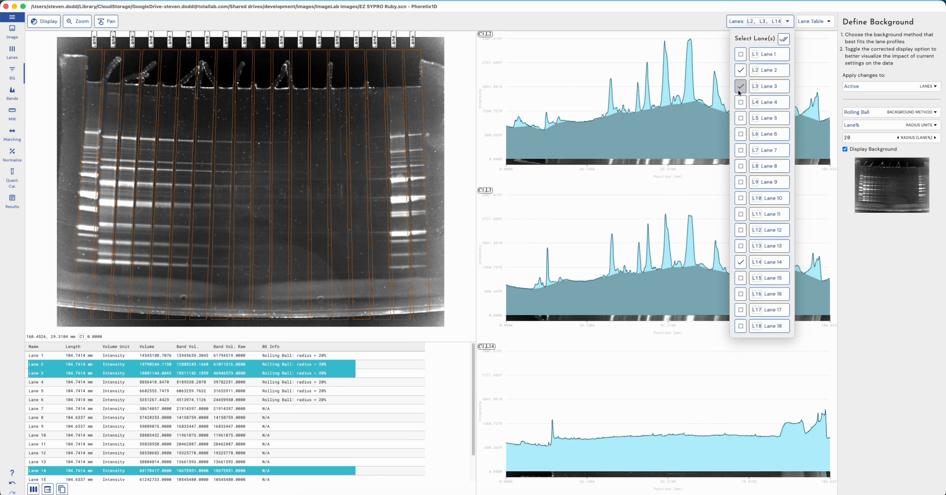
{"action": "left_click", "coordinate": [739, 88]}
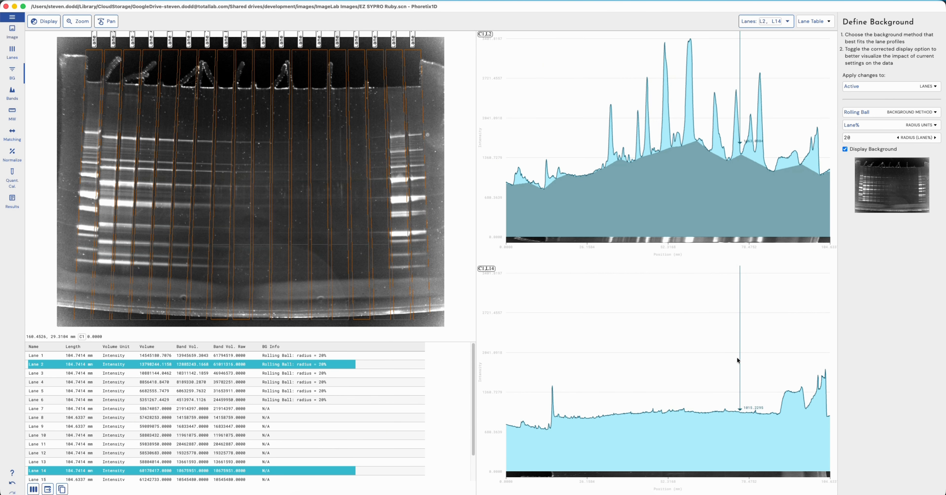
Try small and large rolling ball radii on lanes 2 and 14, ending at a radius of 39% of the lane
{"action": "left_click_drag", "start_coordinate": [909, 137], "coordinate": [904, 137]}
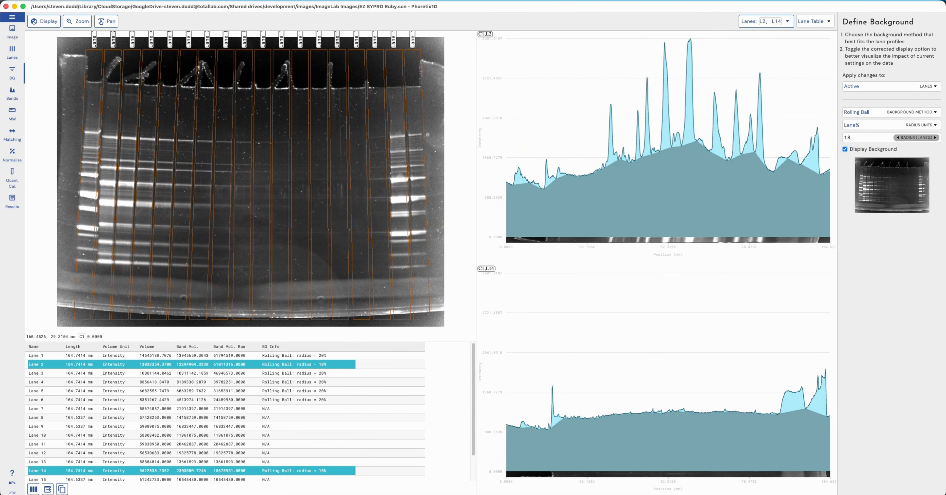
{"action": "left_click_drag", "start_coordinate": [914, 138], "coordinate": [938, 137]}
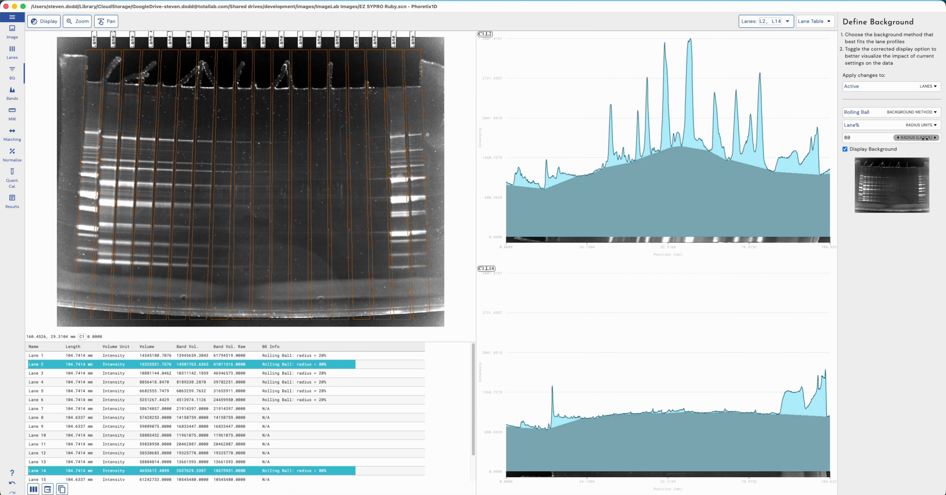
{"action": "left_click_drag", "start_coordinate": [926, 138], "coordinate": [901, 138]}
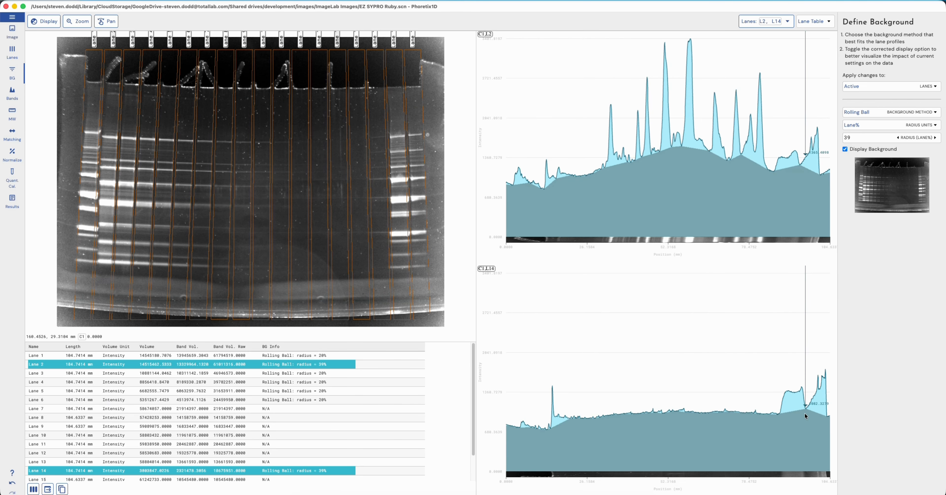
Display lane 2 alone and reduce its rolling ball radius to 6% of the lane
{"action": "left_click", "coordinate": [784, 24]}
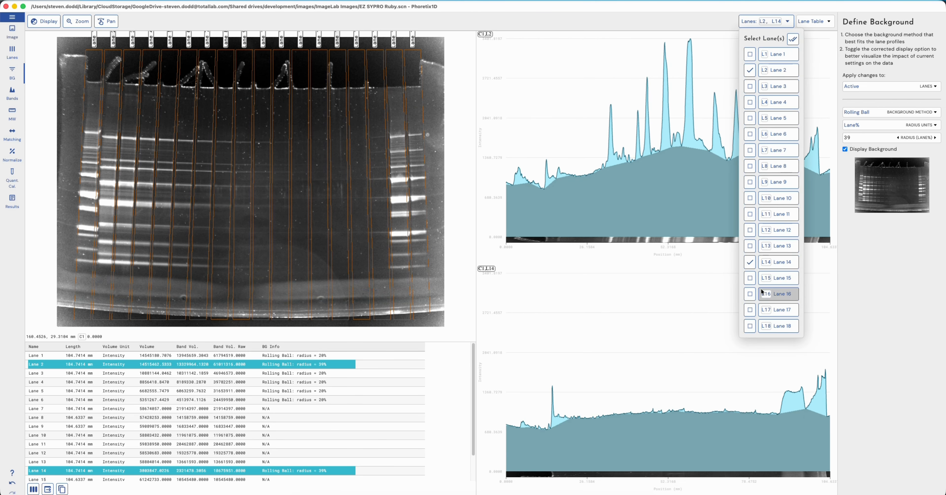
{"action": "left_click", "coordinate": [749, 262]}
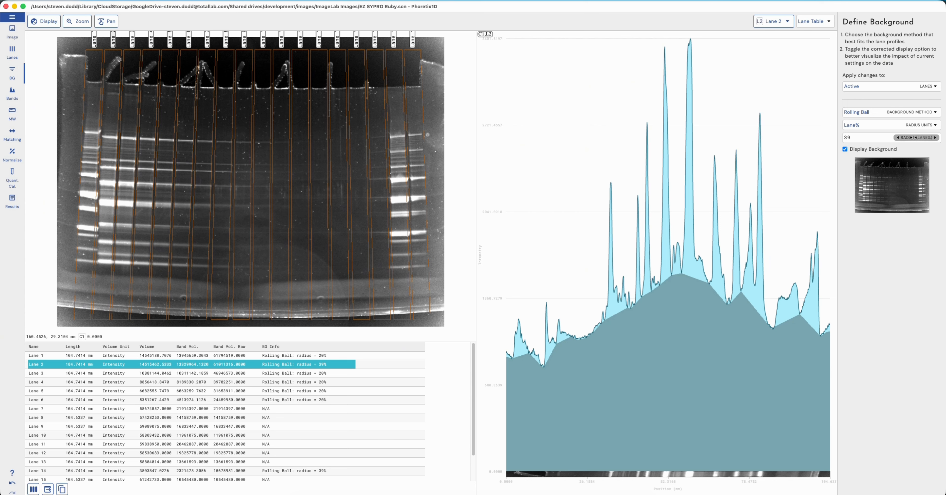
{"action": "left_click_drag", "start_coordinate": [916, 138], "coordinate": [910, 137]}
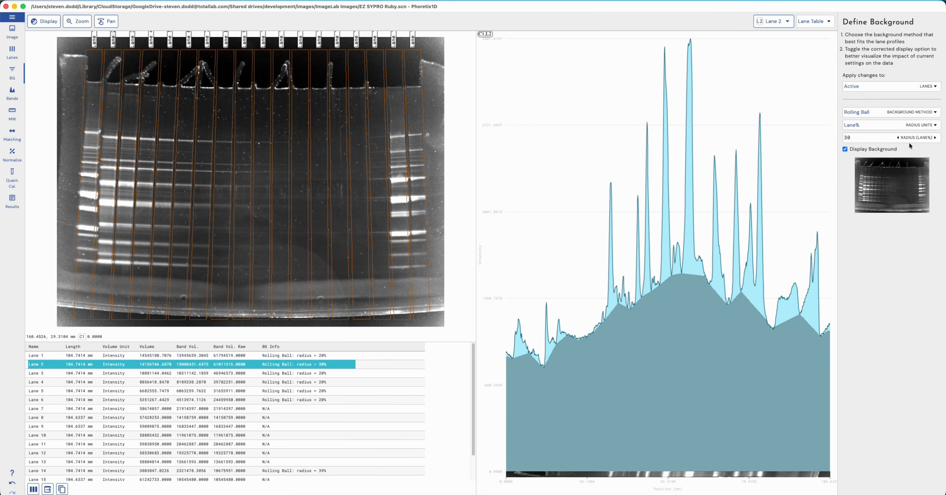
{"action": "left_click_drag", "start_coordinate": [913, 139], "coordinate": [898, 139]}
Switch the displayed lane to lane 14 alone and set its rolling ball radius to 6%
{"action": "left_click", "coordinate": [787, 22]}
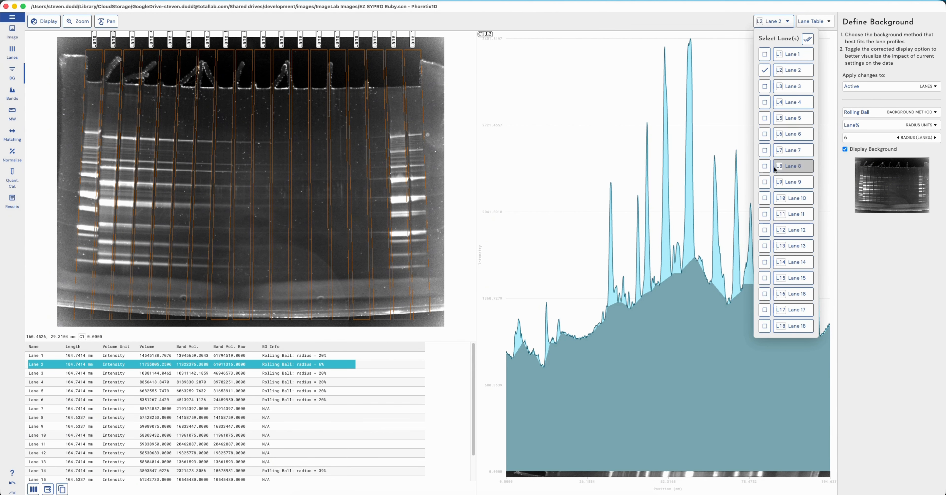
{"action": "left_click", "coordinate": [765, 262]}
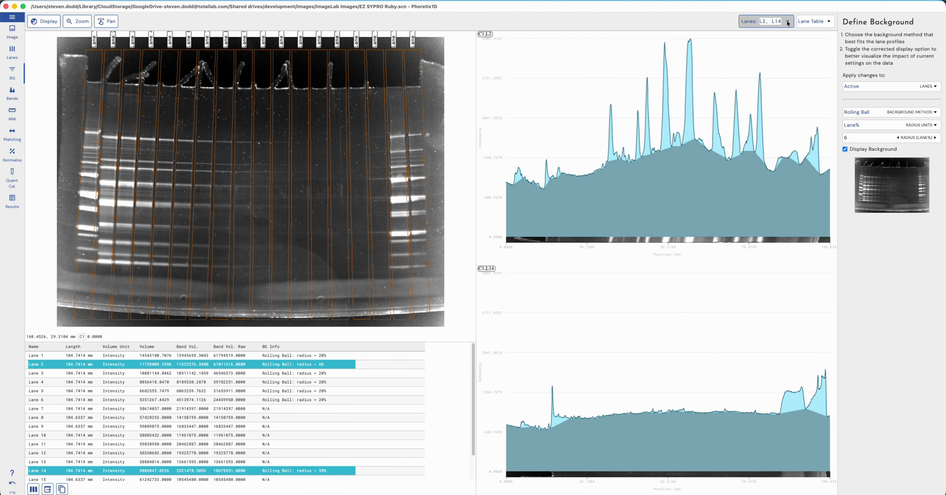
{"action": "left_click", "coordinate": [771, 21]}
{"action": "left_click", "coordinate": [749, 69]}
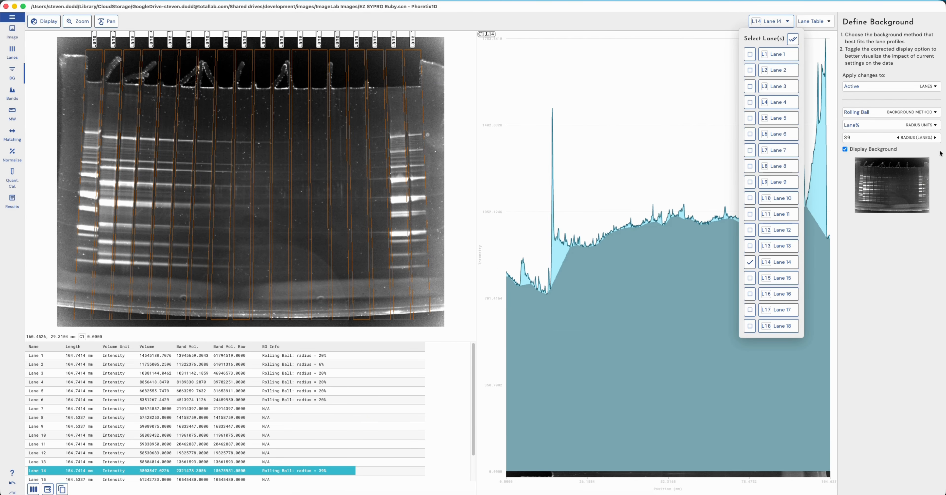
{"action": "left_click", "coordinate": [908, 252]}
{"action": "mouse_move", "coordinate": [923, 138]}
{"action": "left_mouse_down"}
{"action": "mouse_move", "coordinate": [907, 139]}
{"action": "mouse_move", "coordinate": [921, 138]}
{"action": "left_mouse_up"}
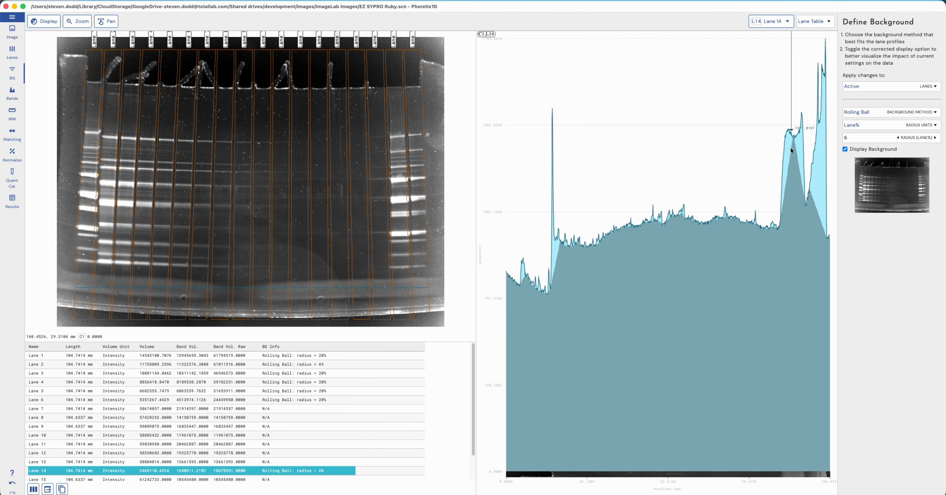
Hide and redisplay lane 14's background to inspect the corrected profile, and set its rolling ball radius to 14%
{"action": "left_click", "coordinate": [852, 149]}
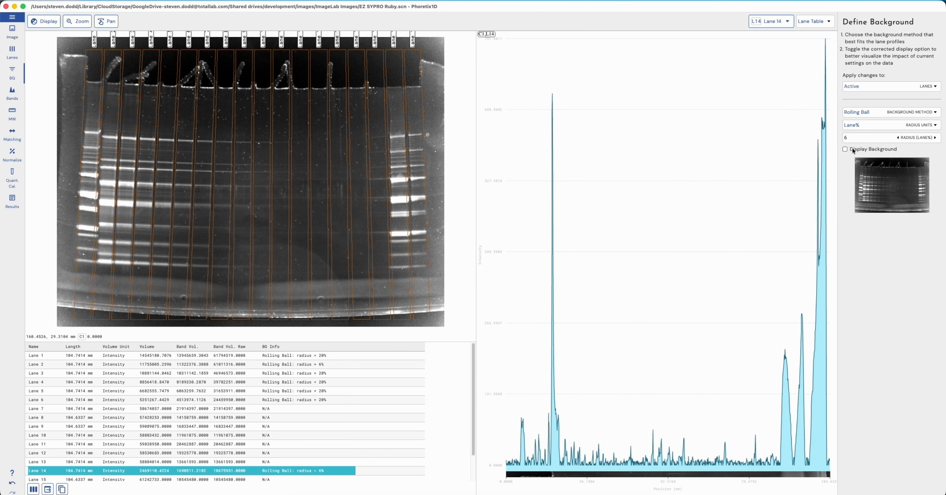
{"action": "left_click", "coordinate": [853, 149]}
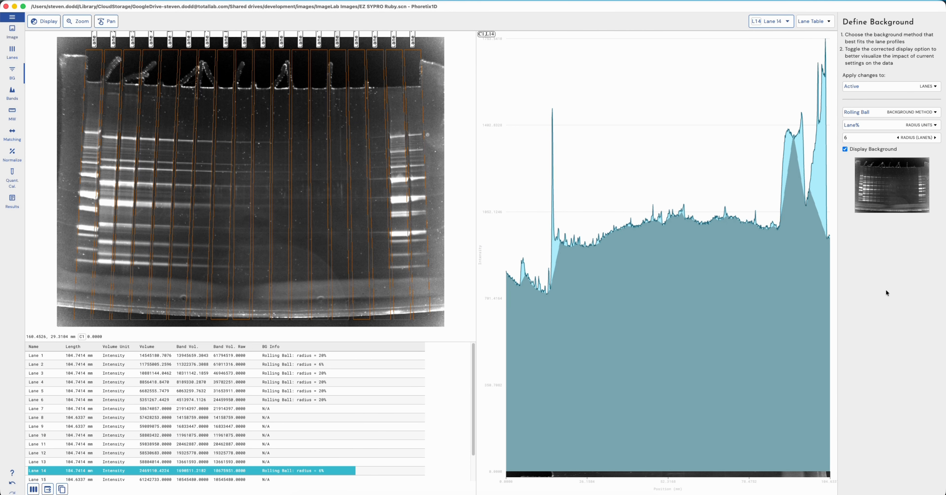
{"action": "left_click_drag", "start_coordinate": [923, 138], "coordinate": [932, 139]}
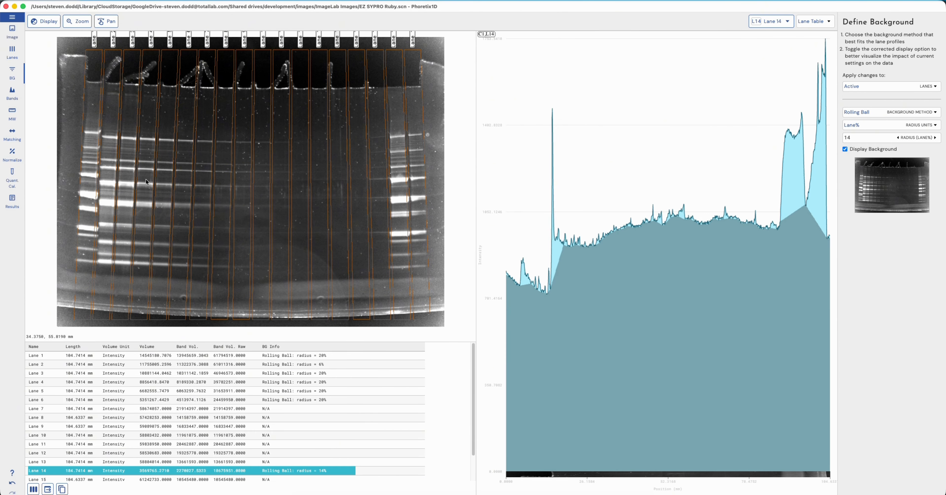
Open the molecular size definition stage, briefly revisiting the image setup
{"action": "left_click", "coordinate": [12, 113]}
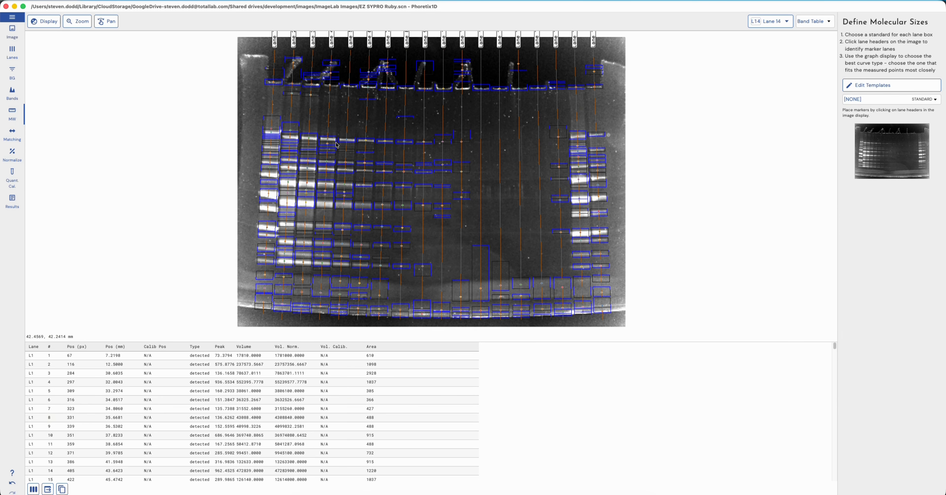
{"action": "left_click", "coordinate": [12, 31]}
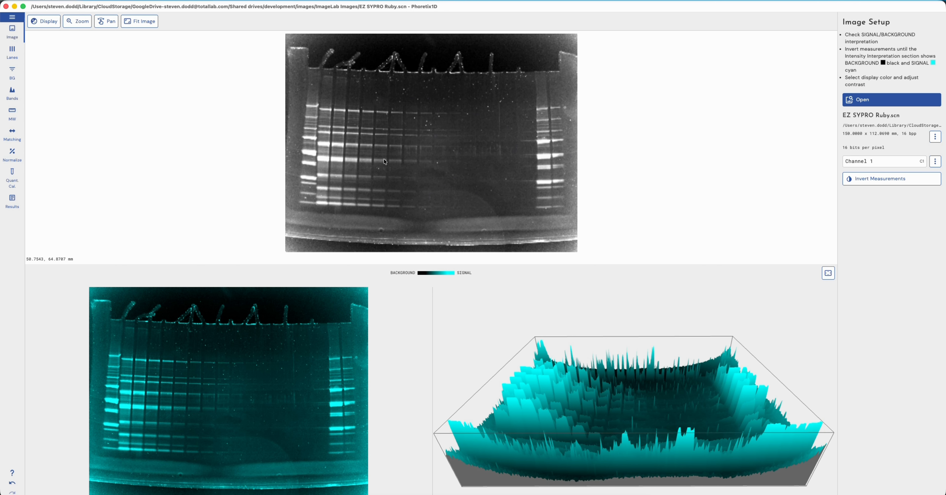
{"action": "left_click", "coordinate": [13, 113]}
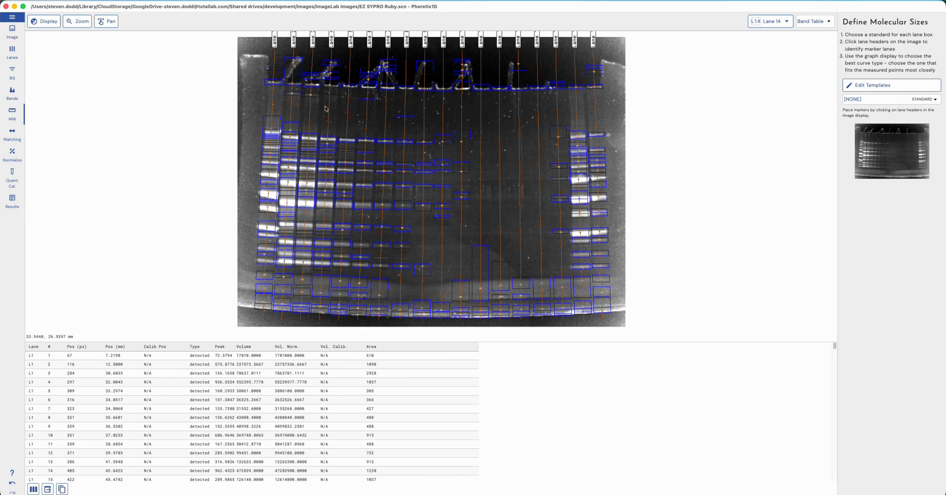
Try the Thermo Scientific GeneRuler High Range standard on lanes 17 and 2, and remove both marker lanes
{"action": "left_click", "coordinate": [924, 99]}
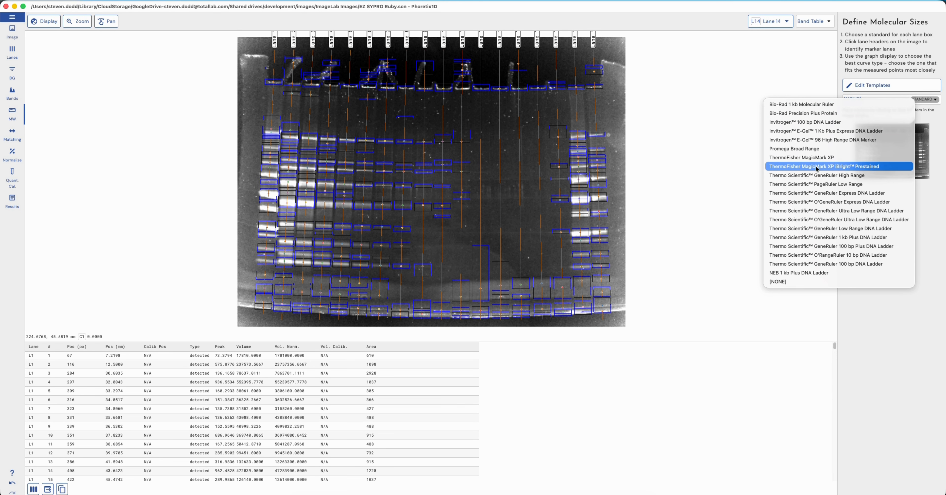
{"action": "left_click", "coordinate": [812, 176]}
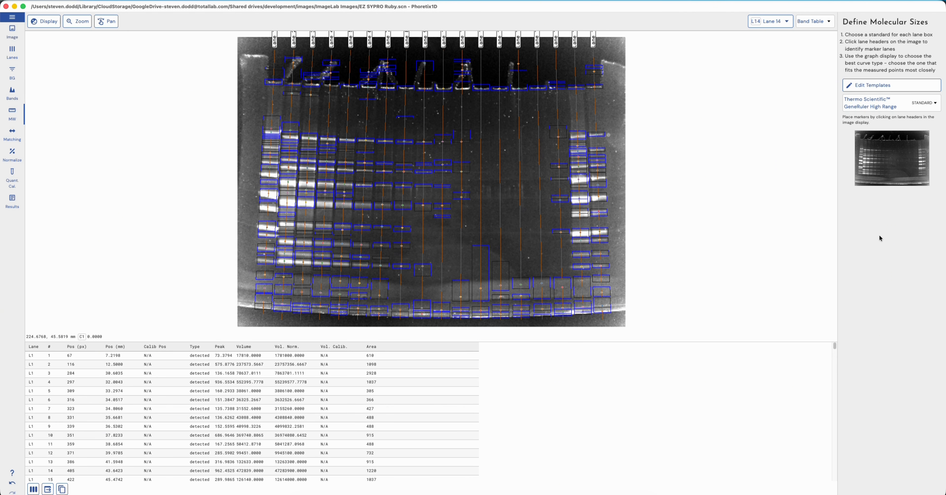
{"action": "left_click", "coordinate": [575, 42]}
{"action": "left_click", "coordinate": [294, 46]}
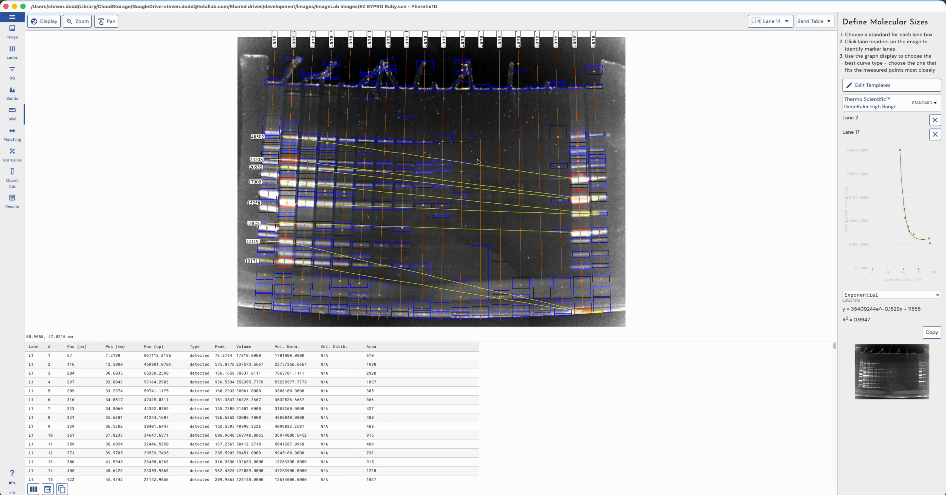
{"action": "left_click", "coordinate": [935, 135]}
{"action": "left_click", "coordinate": [935, 120]}
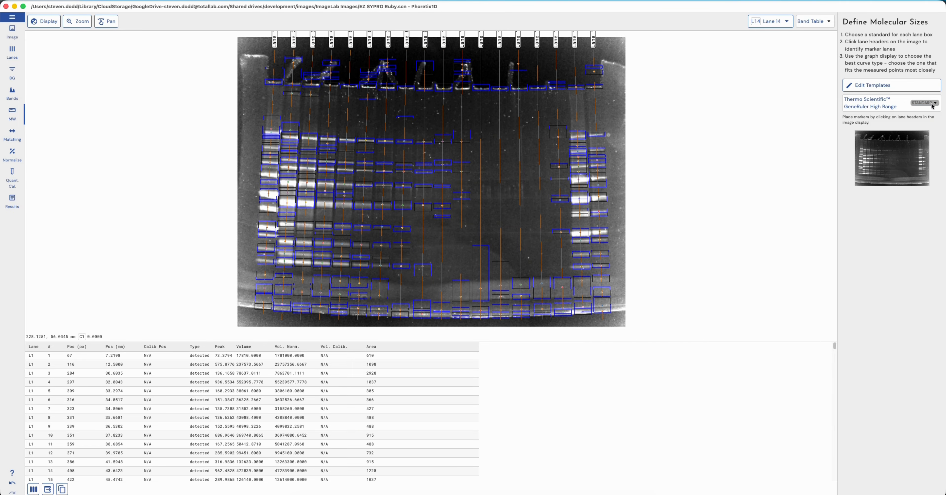
Assign the Invitrogen E-Gel 1 Kb Plus Express DNA Ladder standard to lanes 2 and 17, and remove the lane 17 marker
{"action": "left_click", "coordinate": [925, 103]}
{"action": "left_click", "coordinate": [878, 136]}
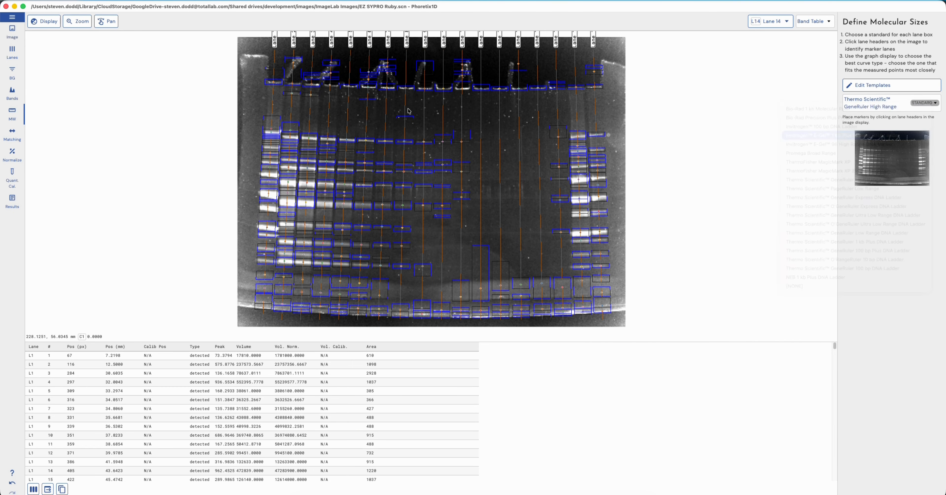
{"action": "left_click", "coordinate": [293, 42]}
{"action": "left_click", "coordinate": [575, 43]}
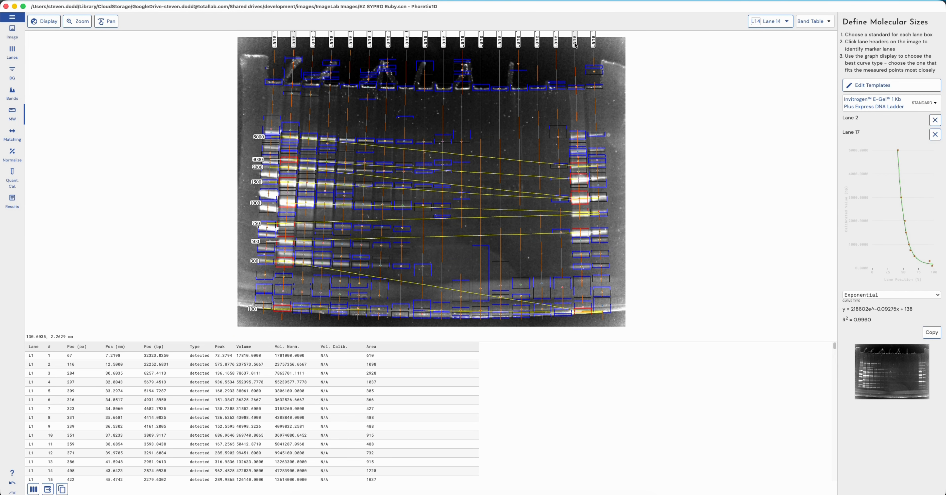
{"action": "left_click", "coordinate": [934, 134]}
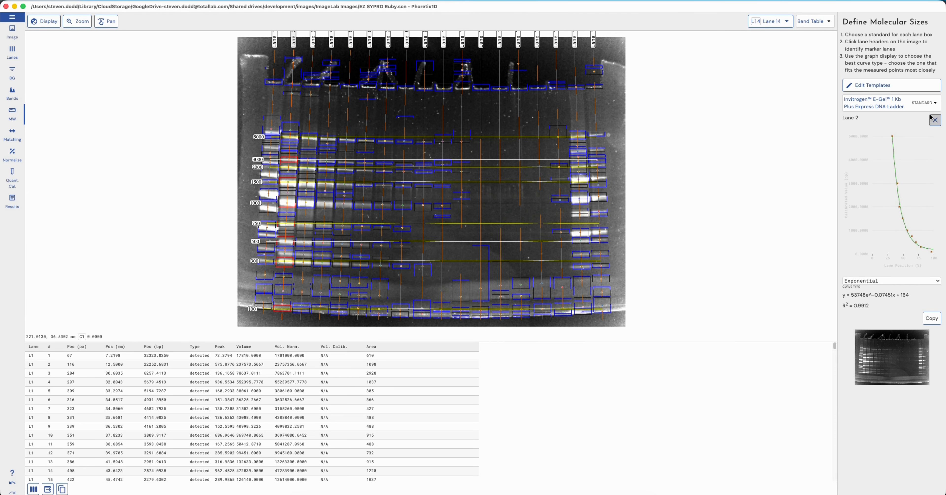
Try lane 18 as a second marker lane for the Invitrogen E-Gel 1 Kb Plus Express DNA Ladder, and remove both marker lanes
{"action": "left_click", "coordinate": [593, 47]}
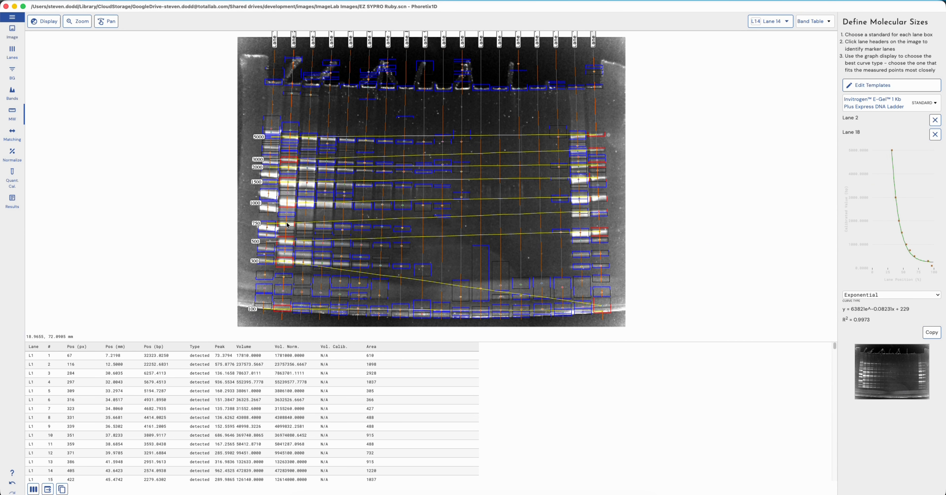
{"action": "left_click", "coordinate": [936, 120]}
{"action": "left_click", "coordinate": [935, 120]}
Try the Thermo Scientific GeneRuler High Range standard on lanes 2 and 17, and remove both marker lanes
{"action": "left_click", "coordinate": [924, 103]}
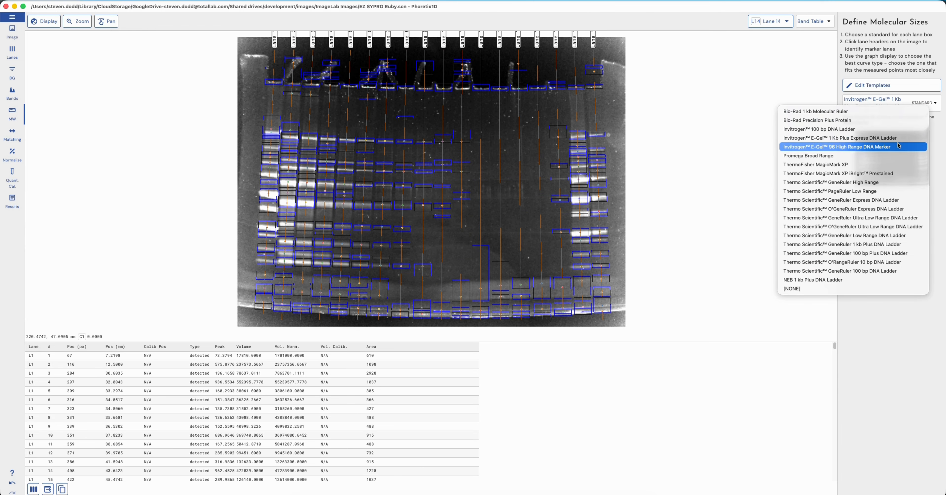
{"action": "left_click", "coordinate": [875, 182]}
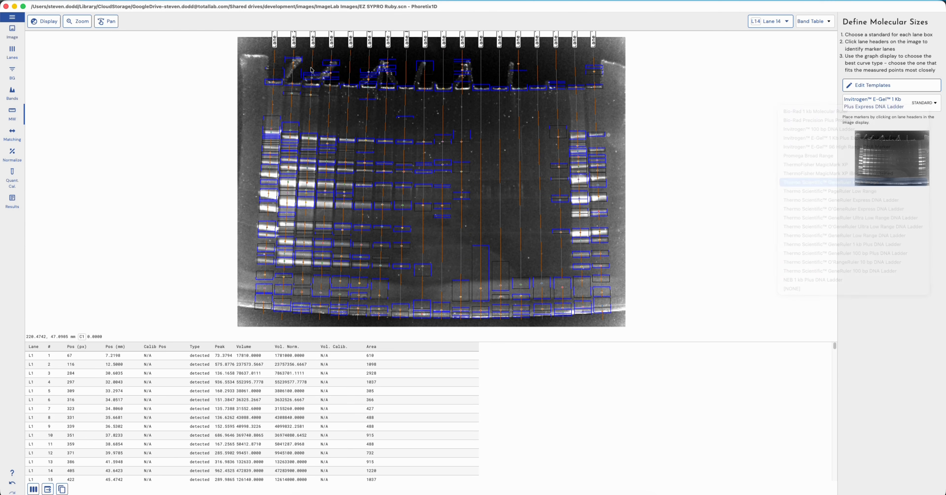
{"action": "left_click", "coordinate": [294, 41]}
{"action": "left_click", "coordinate": [576, 44]}
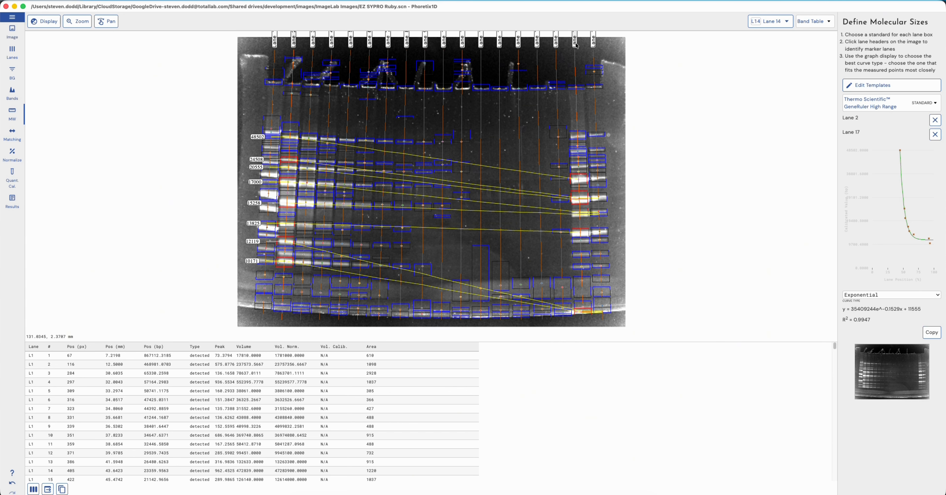
{"action": "left_click", "coordinate": [935, 135]}
{"action": "left_click", "coordinate": [935, 120]}
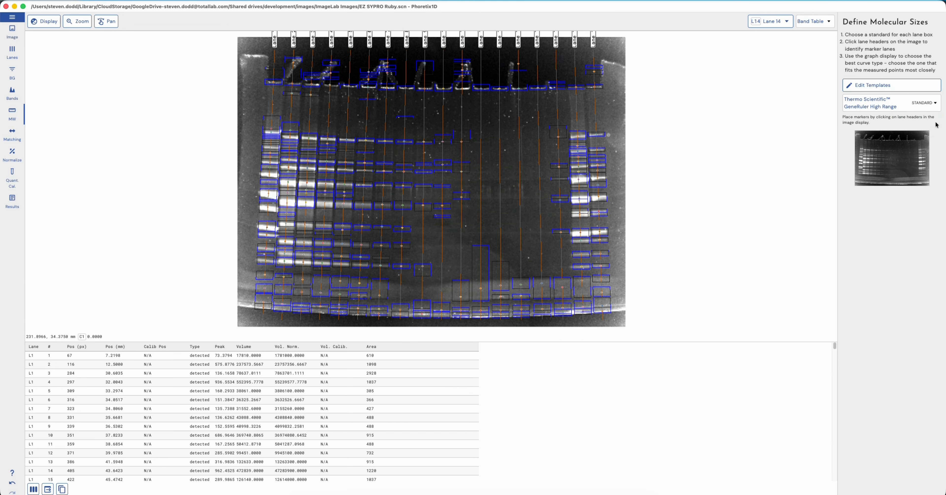
Choose the Bio-Rad 1 kb Molecular Ruler standard and assign it to lanes 2 and 17
{"action": "left_click", "coordinate": [932, 103]}
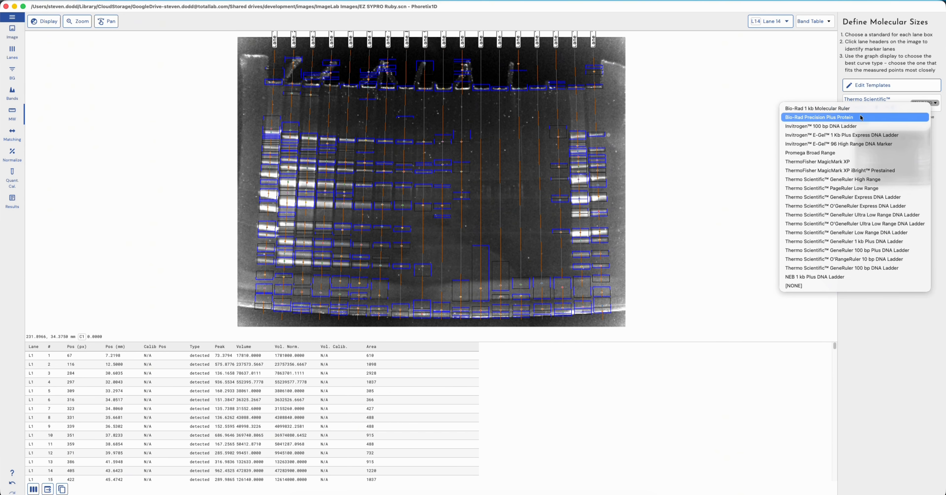
{"action": "left_click", "coordinate": [818, 108]}
{"action": "left_click", "coordinate": [294, 40]}
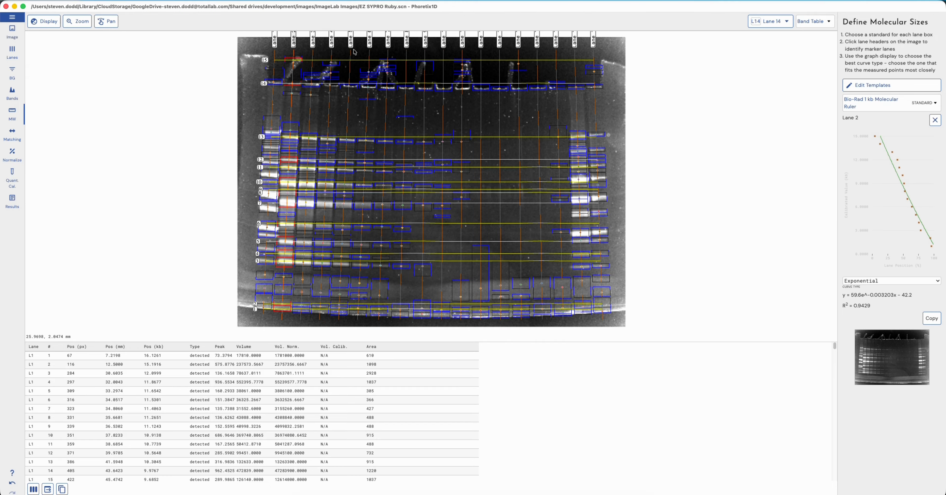
{"action": "left_click", "coordinate": [575, 44]}
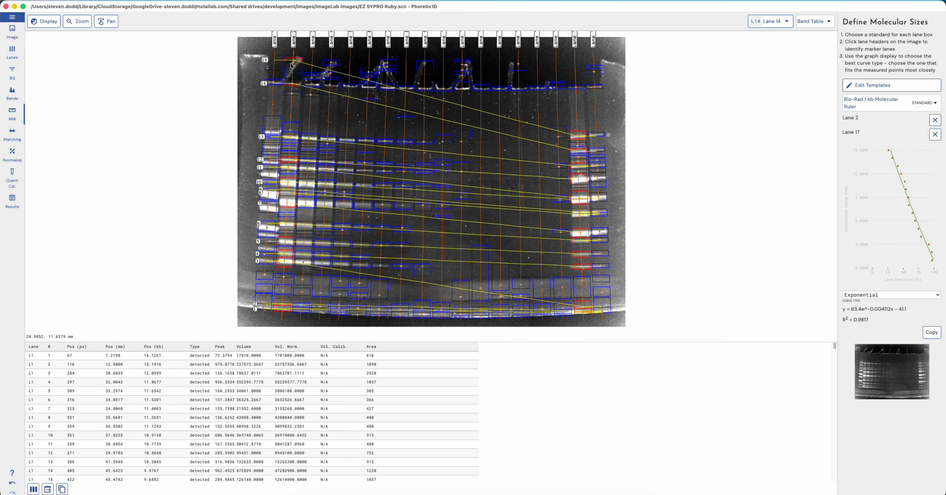
{"action": "right_click", "coordinate": [282, 48]}
Delete the stray detected bands around the well of lane 2 and the topmost band of lane 1, and return to molecular size definition
{"action": "left_click", "coordinate": [12, 94]}
{"action": "left_click", "coordinate": [12, 94]}
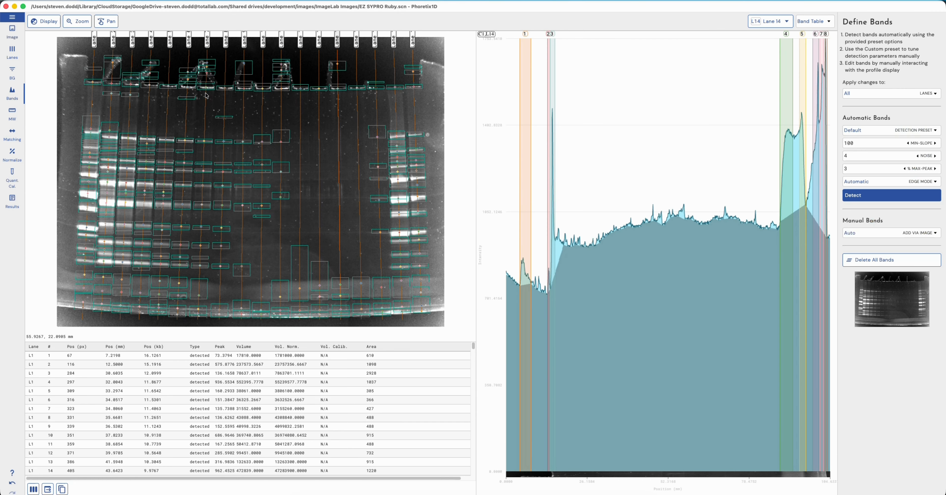
{"action": "left_click_drag", "start_coordinate": [101, 53], "coordinate": [119, 111]}
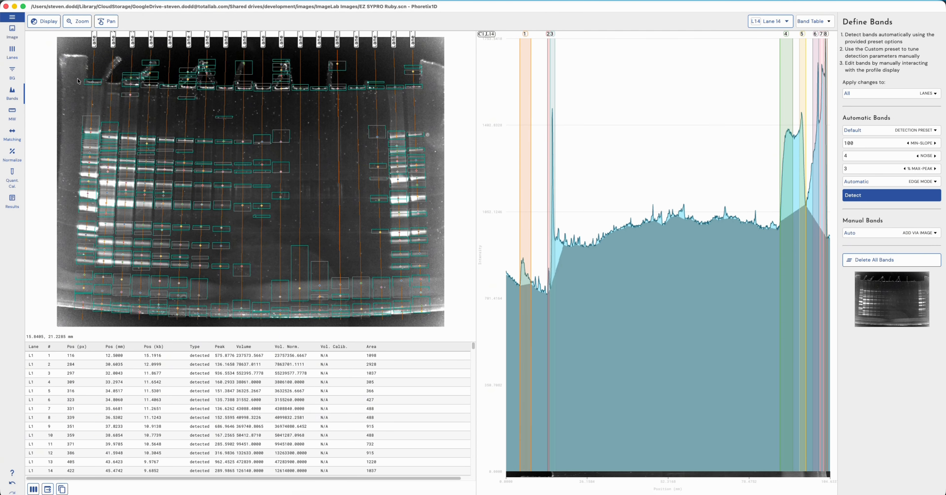
{"action": "left_click", "coordinate": [12, 72]}
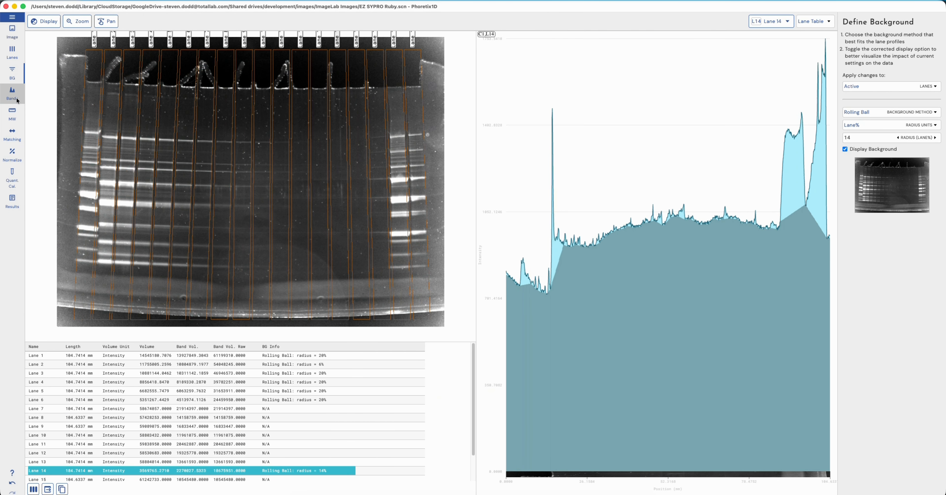
{"action": "left_click", "coordinate": [12, 114]}
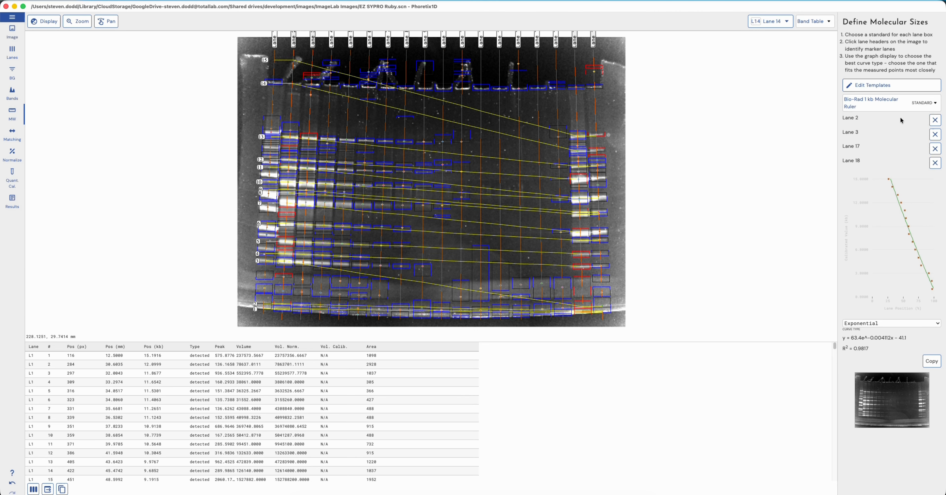
Remove all four marker lanes and place the Bio-Rad 1 kb Molecular Ruler on lanes 2 and 17 again
{"action": "left_click", "coordinate": [934, 163]}
{"action": "left_click", "coordinate": [935, 148]}
{"action": "left_click", "coordinate": [935, 134]}
{"action": "left_click", "coordinate": [934, 120]}
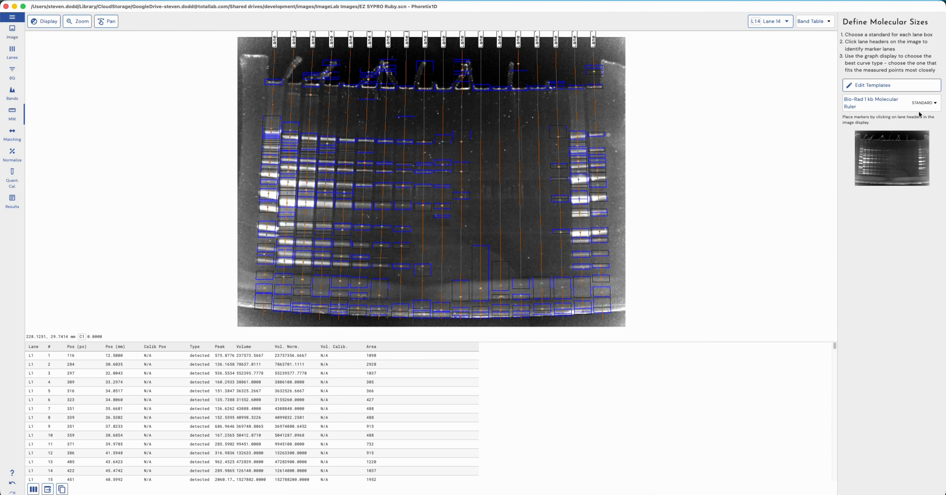
{"action": "left_click", "coordinate": [291, 45]}
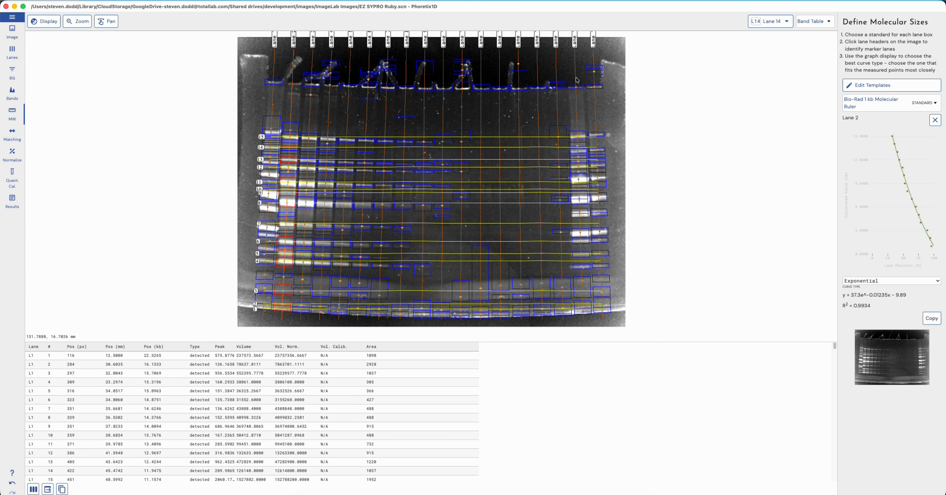
{"action": "left_click", "coordinate": [574, 42]}
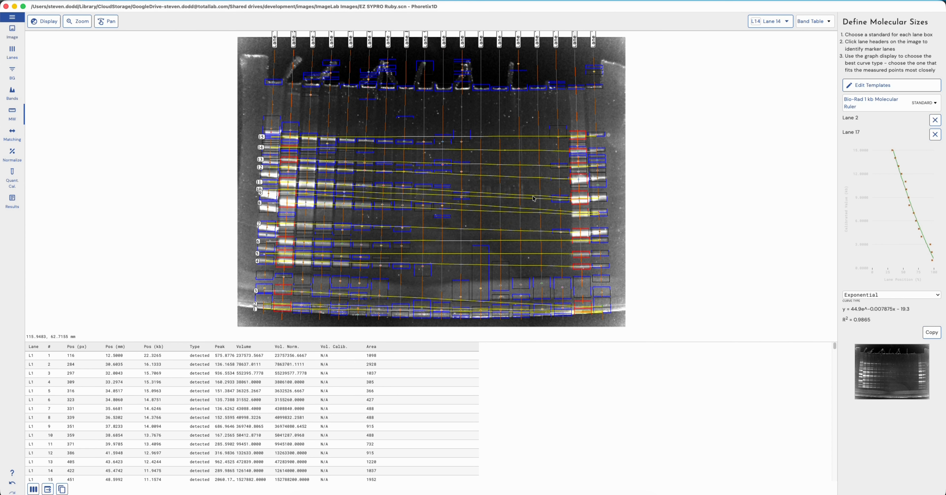